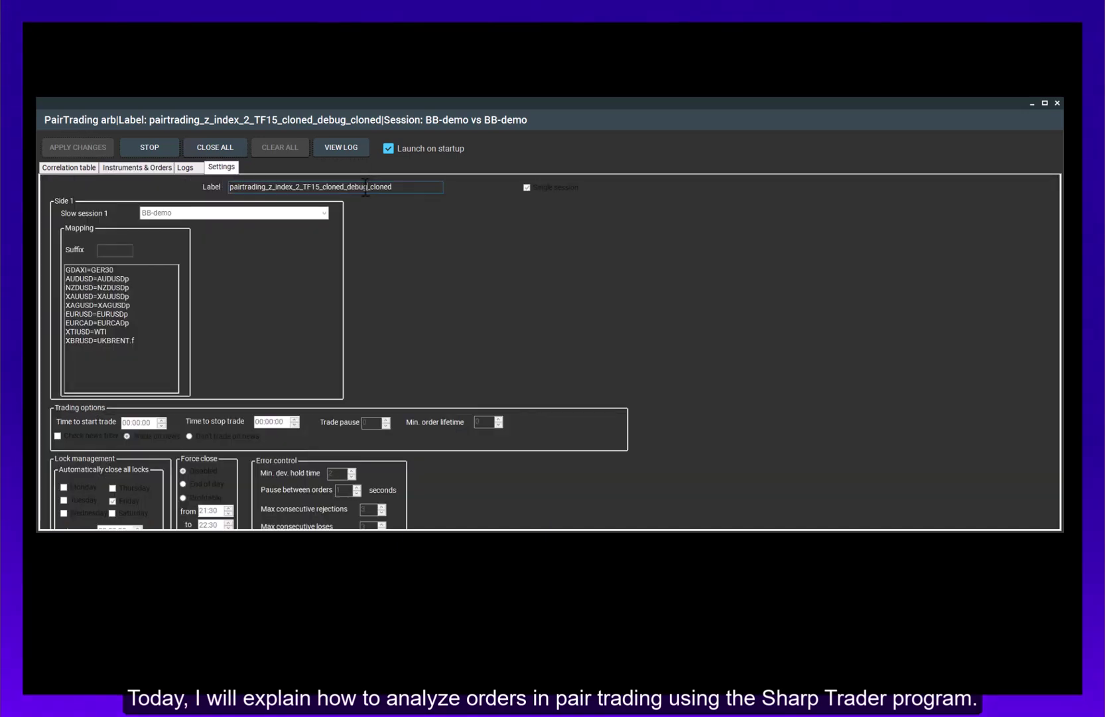
Step: Show the Instruments & Orders view and bring up the AUDUSD/NZDUSD pair's context menu
drag(368, 188, 351, 188)
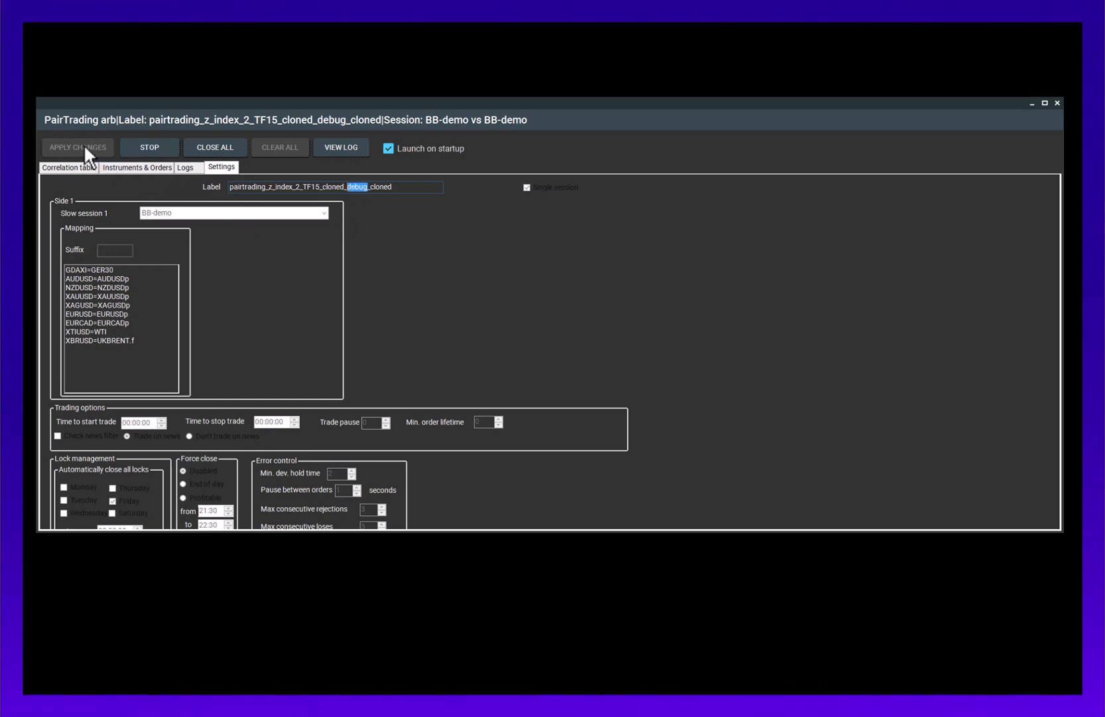
click(132, 167)
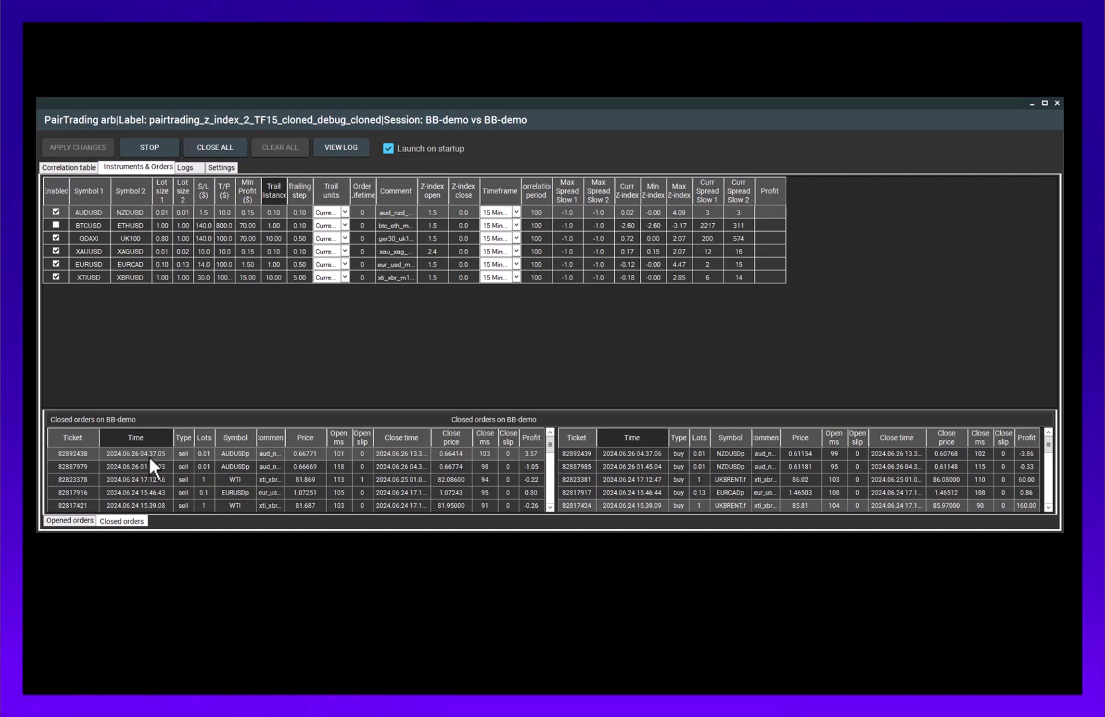
right_click(129, 212)
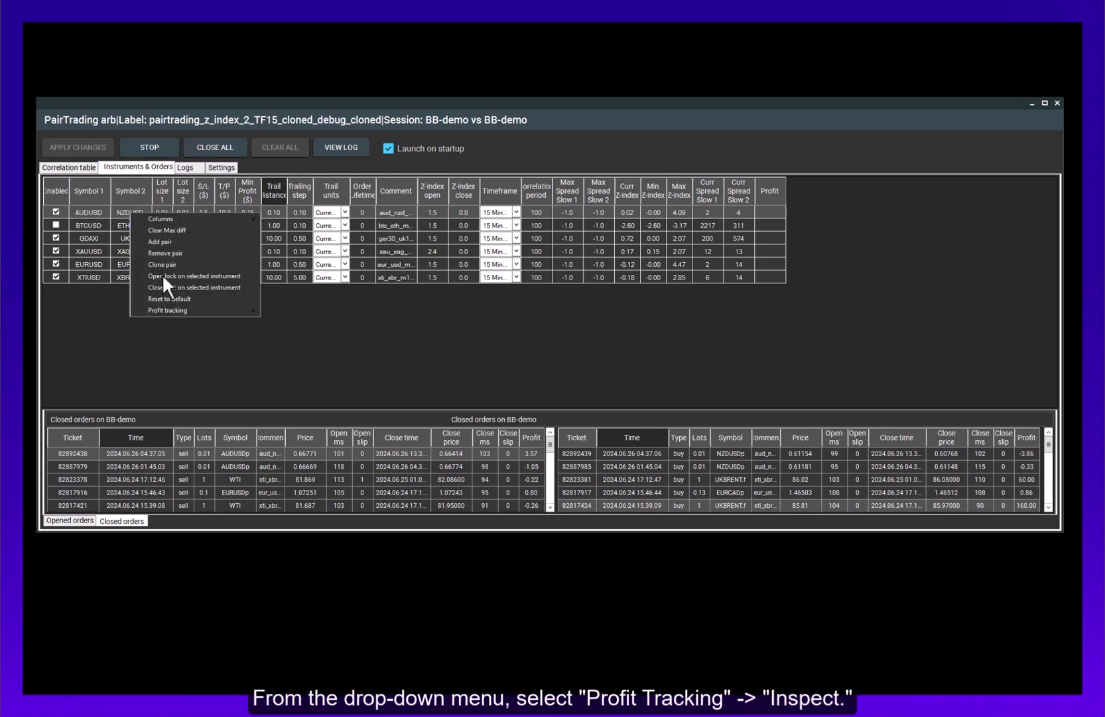
mouse_move(195, 310)
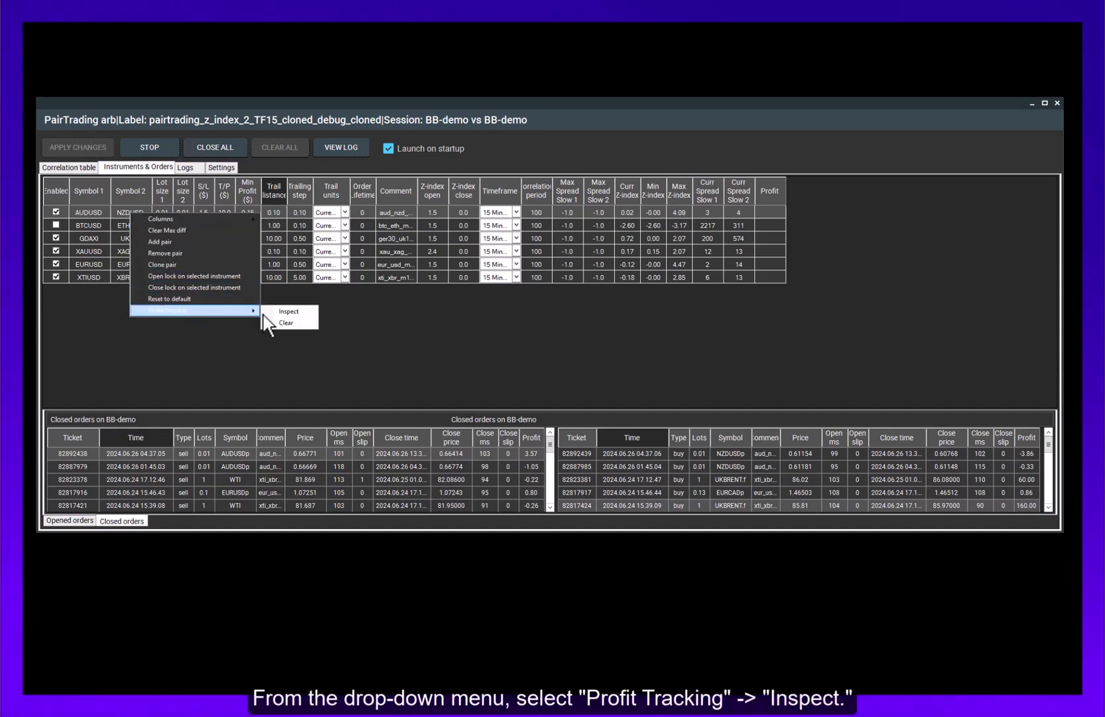
Step: Inspect the pair's profit tracking and show PnL and Z-index for 26/06/2024 04:30:46–20:36:46
click(285, 312)
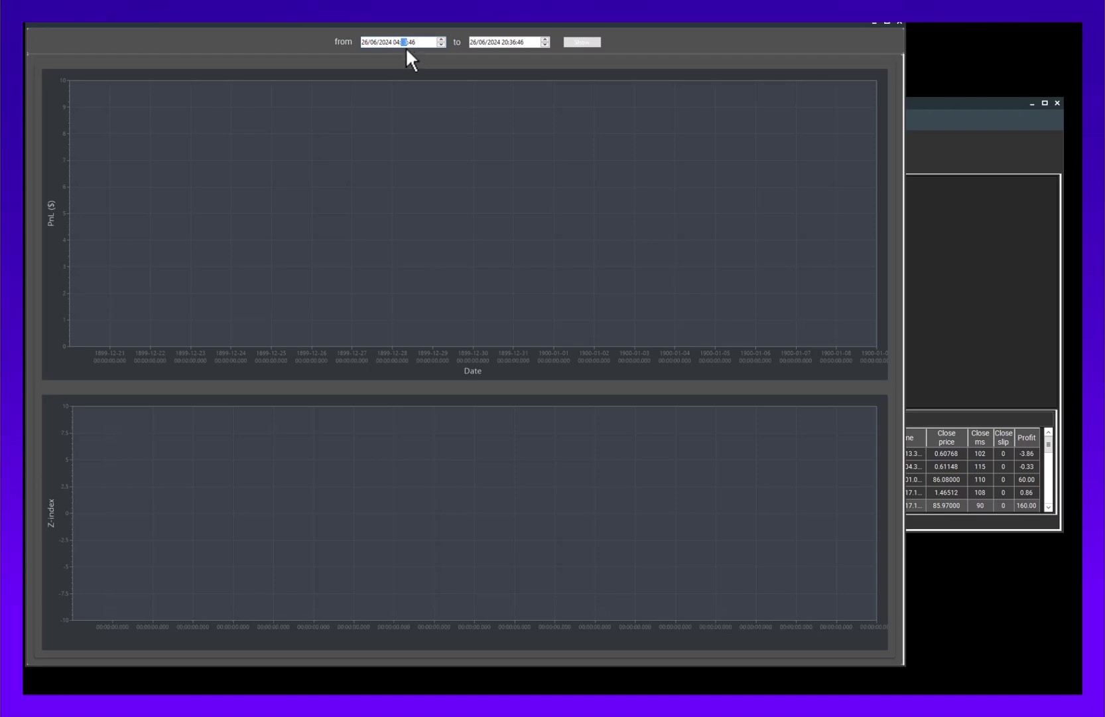
click(580, 43)
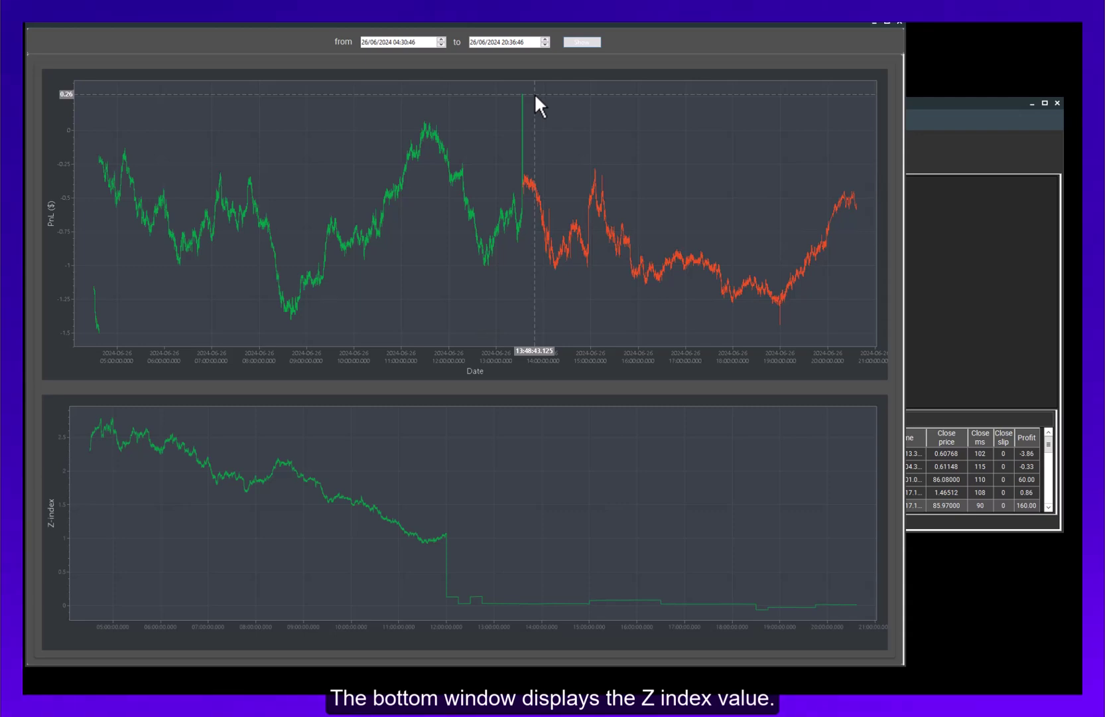
Step: Close the profit-tracking chart window to return to the instruments and orders view
click(898, 24)
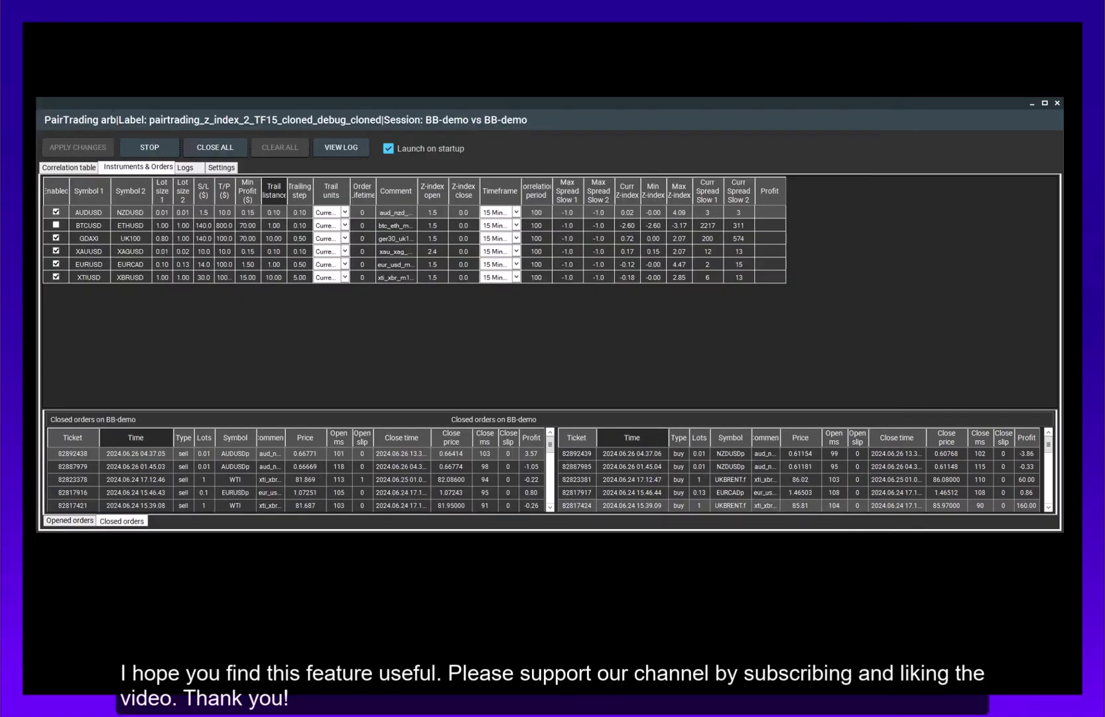